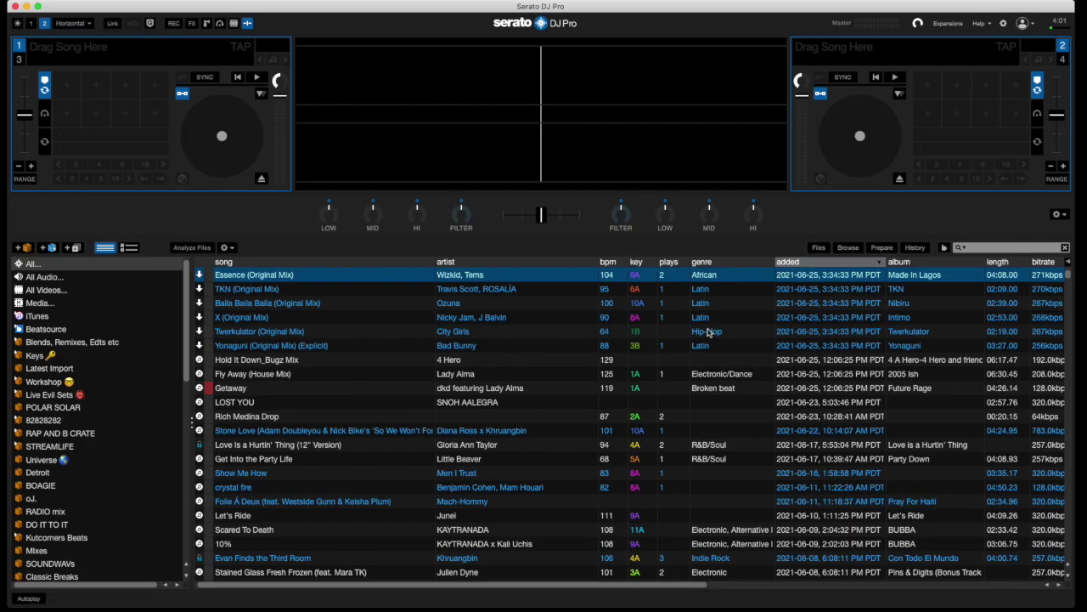
- From the Files panel, drag Music's Full Crate folder into the crate sidebar, then select the new crate
{"action": "left_click", "coordinate": [818, 248]}
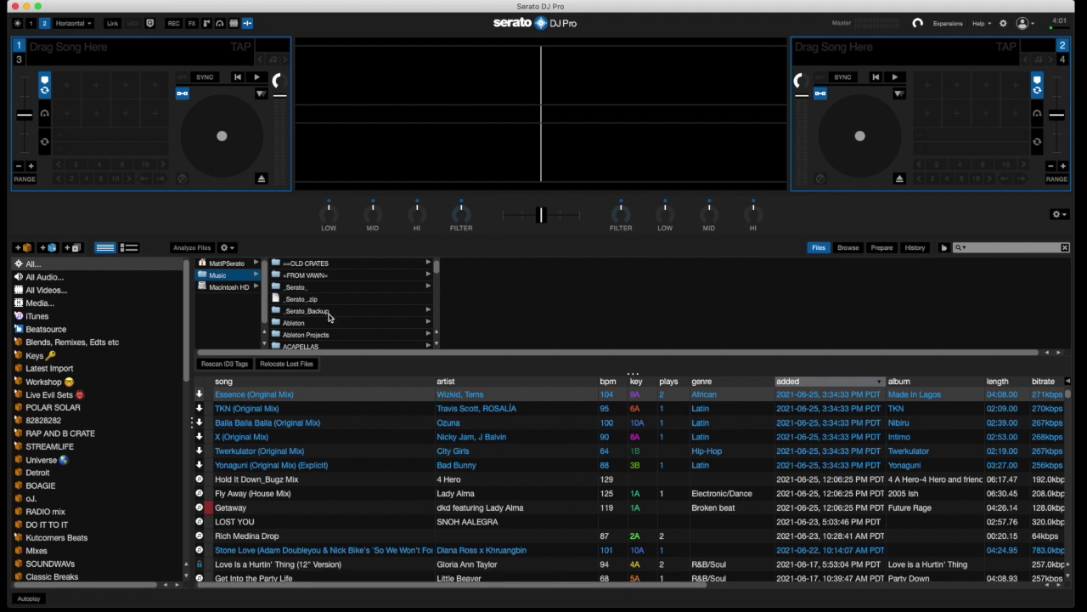
{"action": "scroll", "coordinate": [328, 316], "scroll_direction": "down", "scroll_amount": 10}
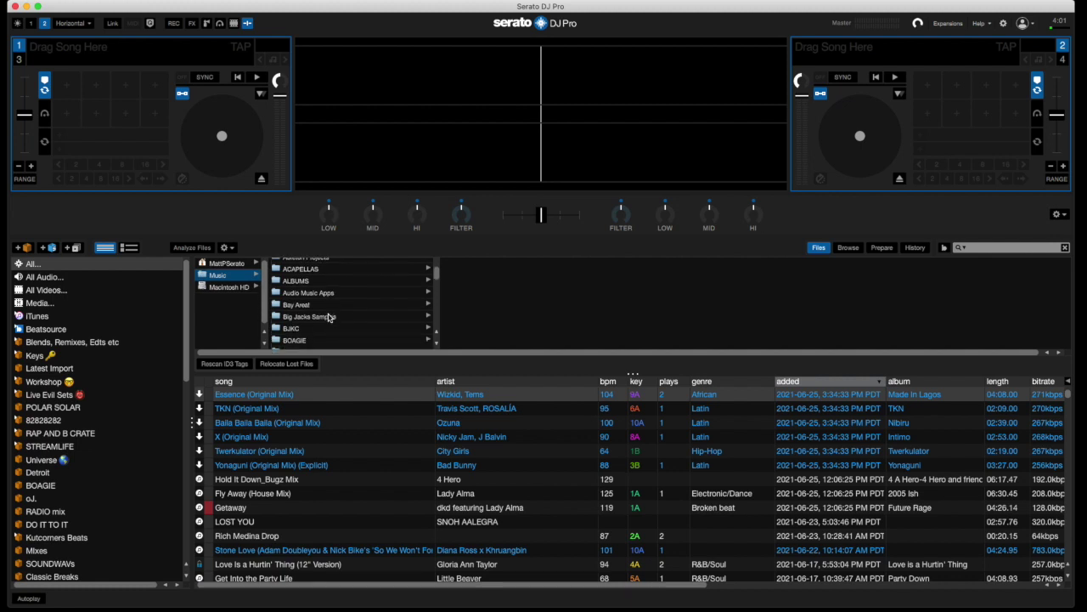
{"action": "scroll", "coordinate": [328, 317], "scroll_direction": "down", "scroll_amount": 4}
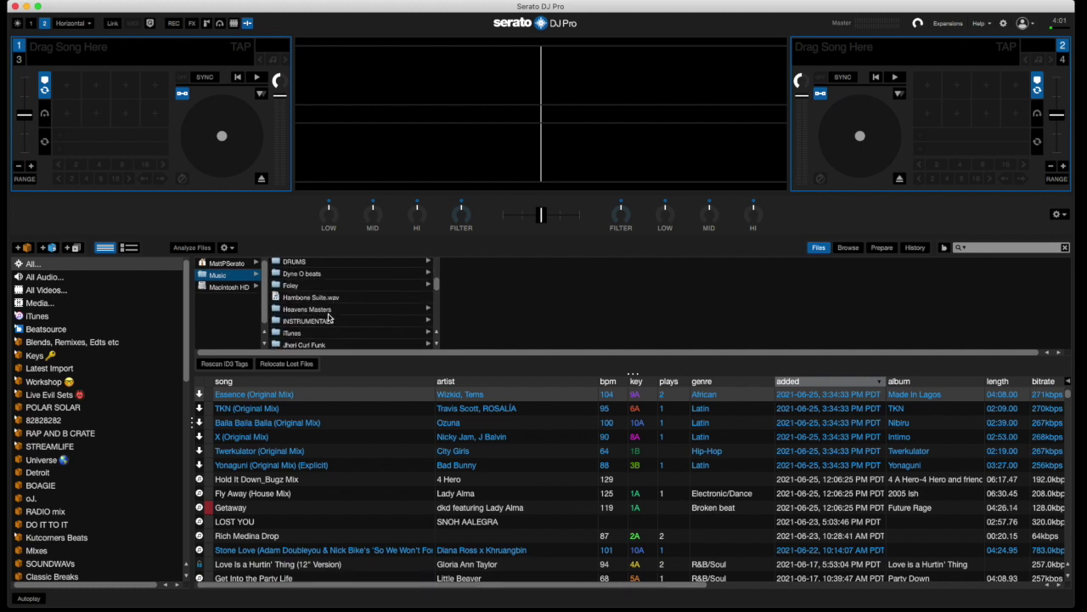
{"action": "scroll", "coordinate": [328, 317], "scroll_direction": "up", "scroll_amount": 1}
{"action": "left_click", "coordinate": [287, 319]}
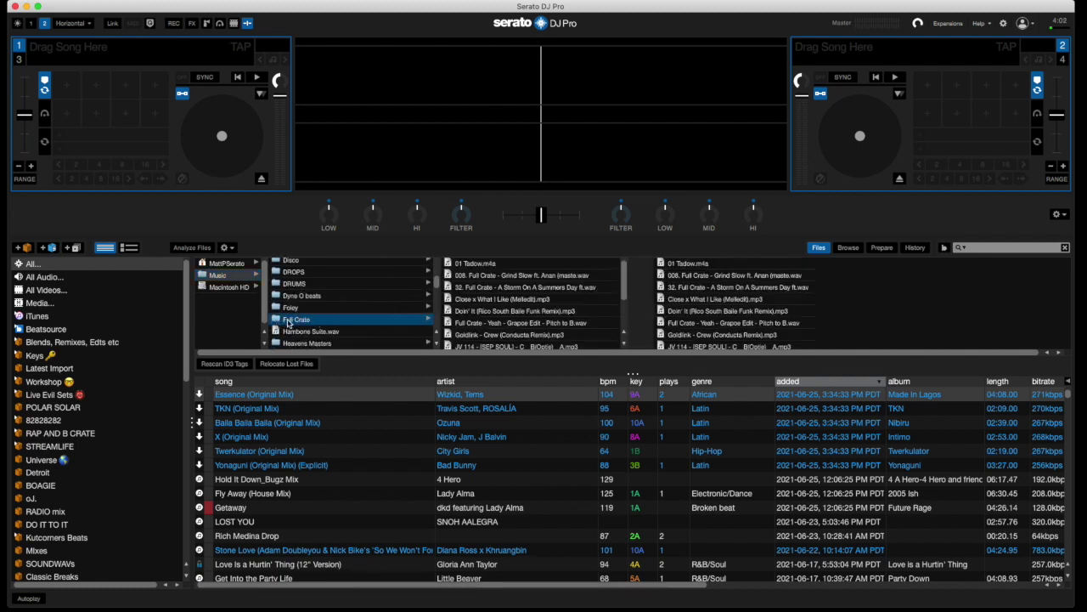
{"action": "left_click_drag", "start_coordinate": [280, 322], "coordinate": [56, 567]}
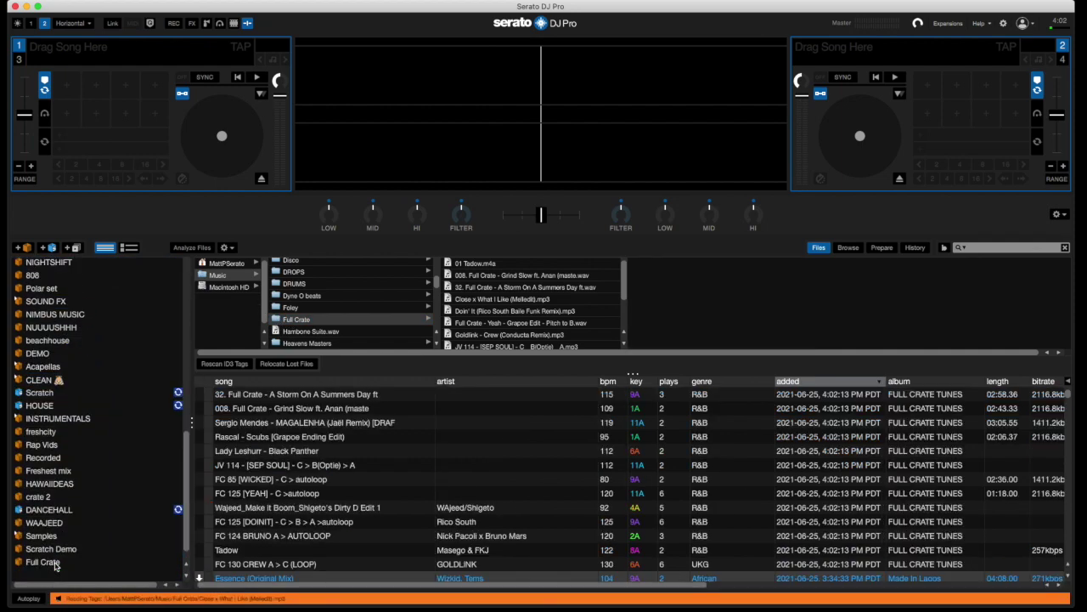
{"action": "left_click", "coordinate": [54, 564]}
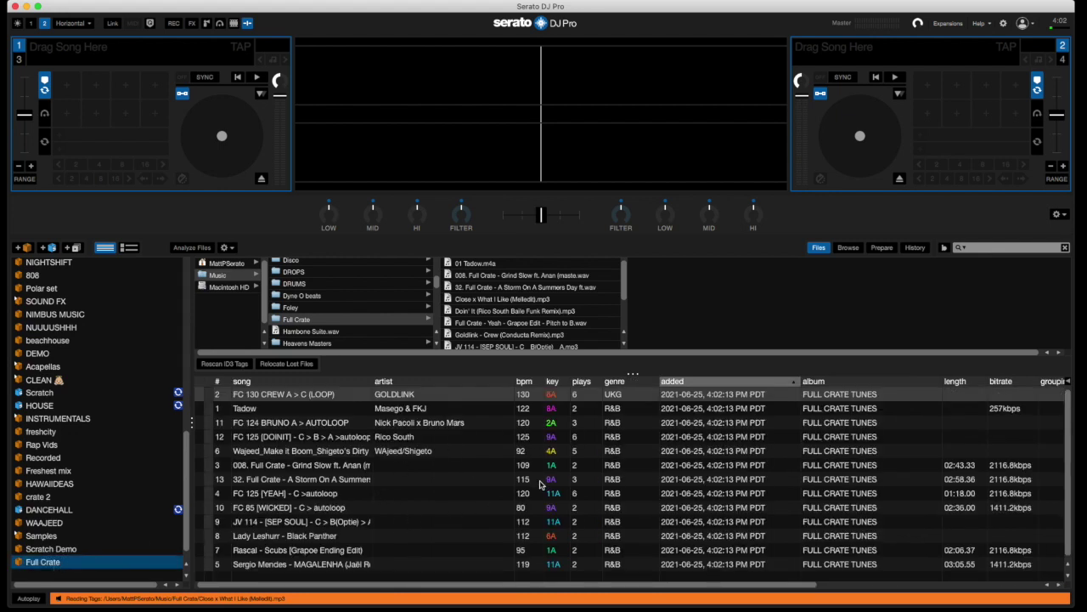
- Load FC 124 BRUNO A > AUTOLOOP onto deck 1 and the Wajeed track onto deck 2
{"action": "scroll", "coordinate": [489, 302], "scroll_direction": "down", "scroll_amount": 3}
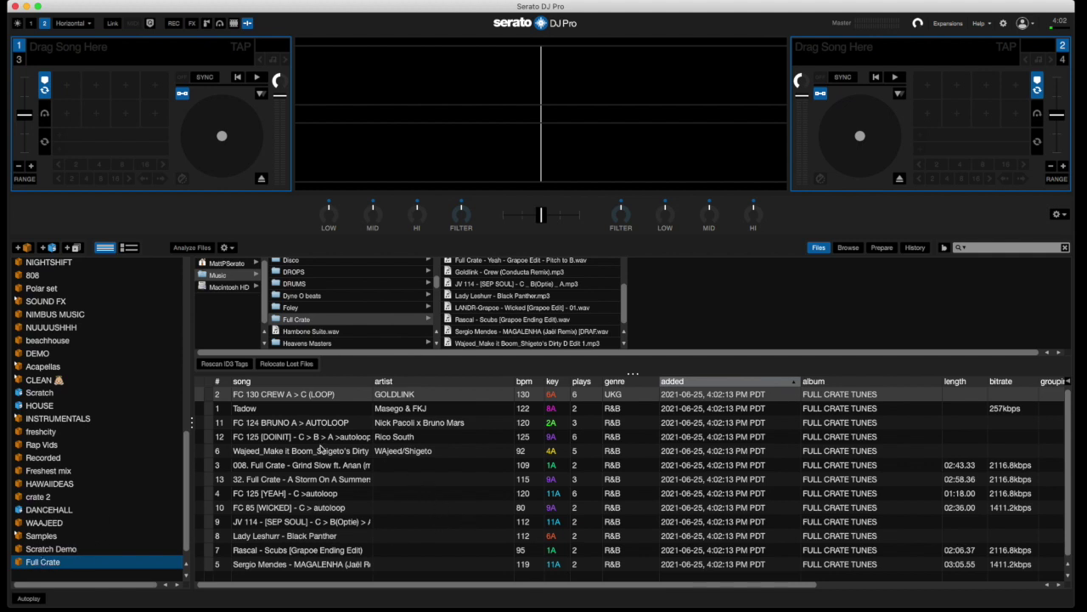
{"action": "left_click", "coordinate": [299, 426]}
{"action": "key", "text": "shift+Left"}
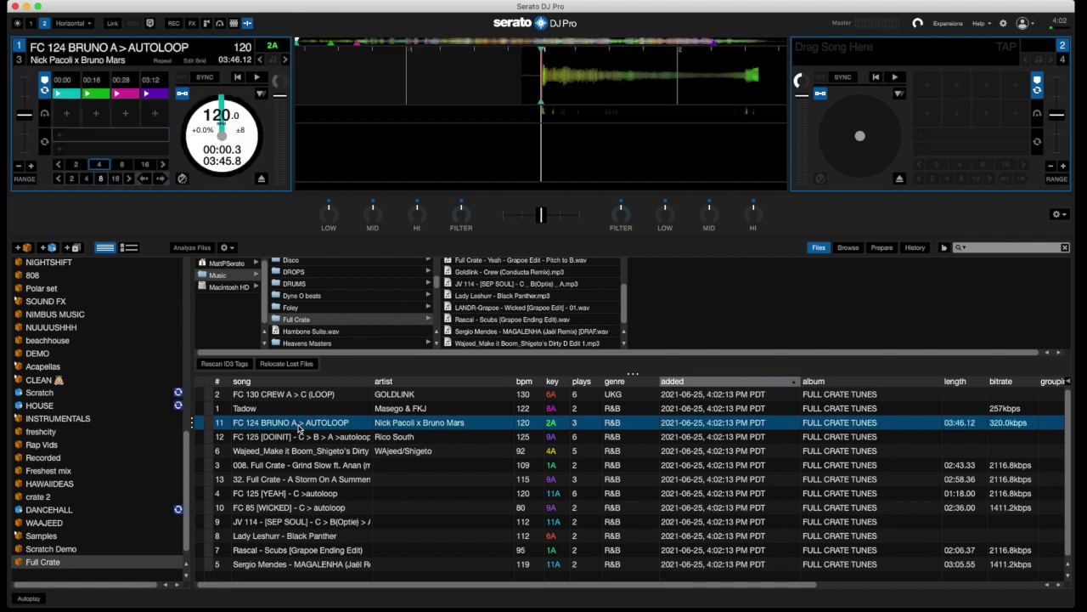
{"action": "key", "text": "Down"}
{"action": "key", "text": "Down"}
{"action": "key", "text": "shift+Right"}
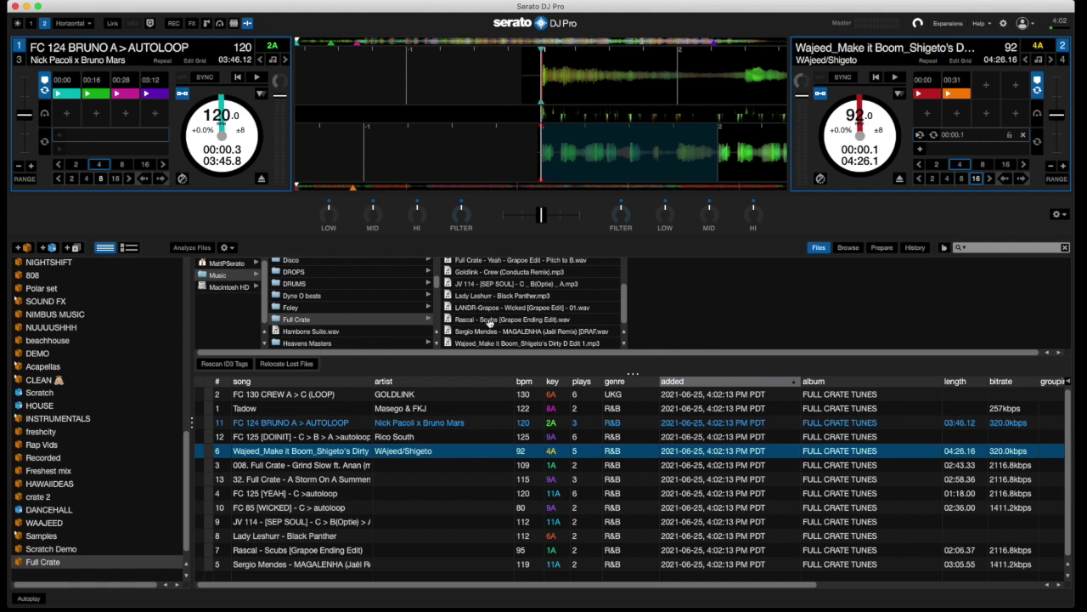
{"action": "key", "text": "super+Tab"}
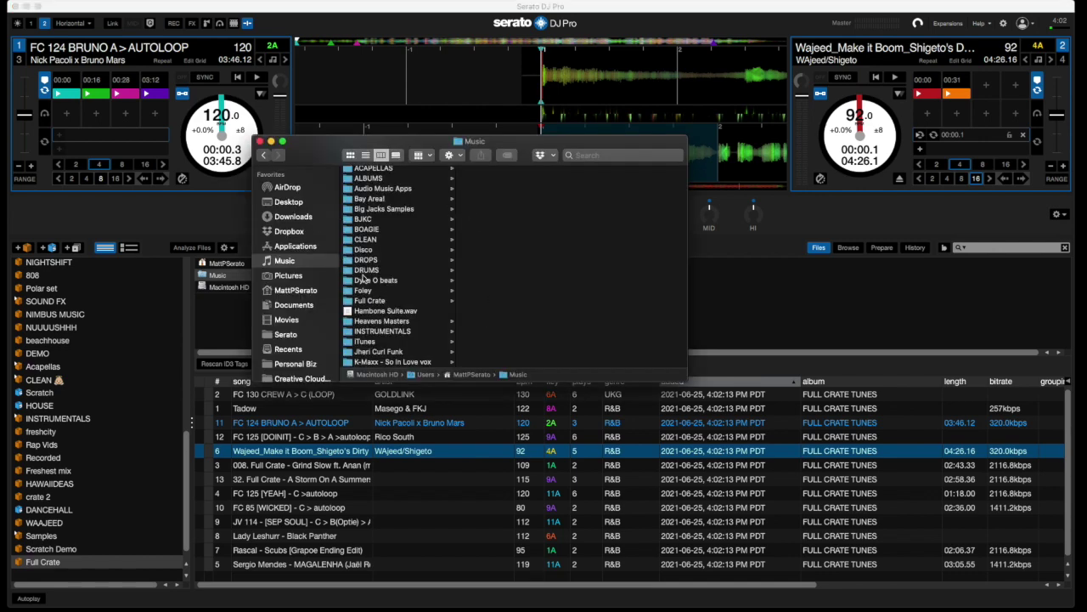
- In Finder, drag the Full Crate folder from Music onto the Desktop in the sidebar
{"action": "left_click", "coordinate": [370, 301]}
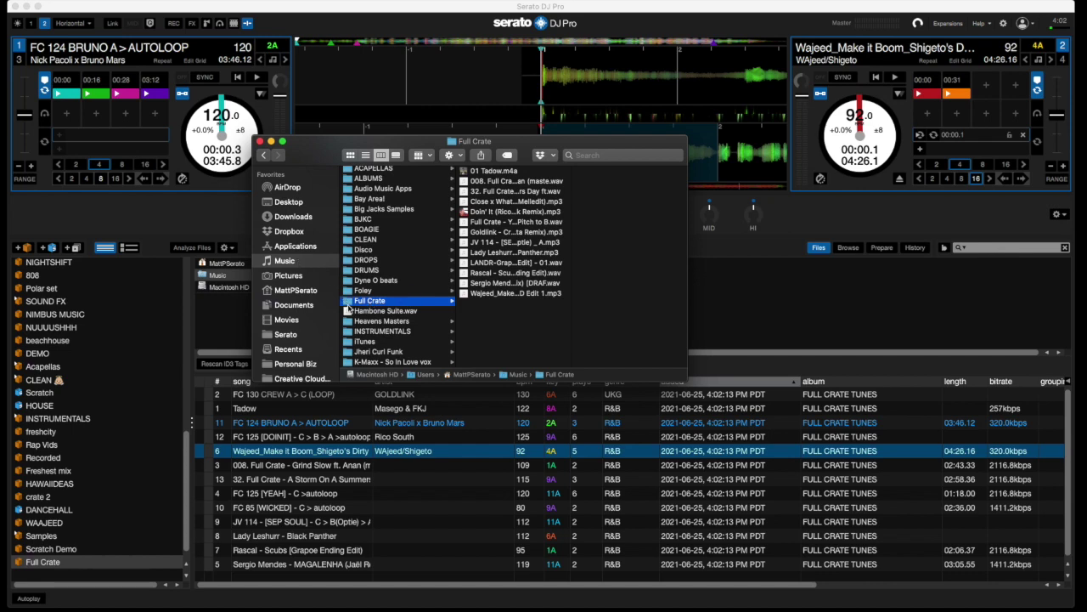
{"action": "left_click_drag", "start_coordinate": [348, 304], "coordinate": [288, 206]}
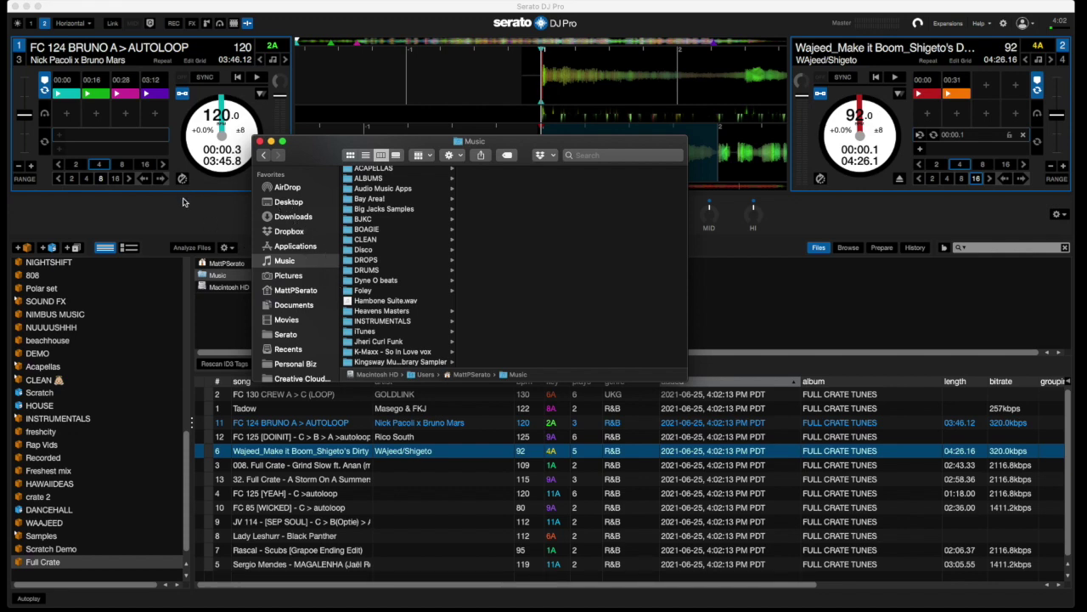
{"action": "left_click", "coordinate": [212, 227]}
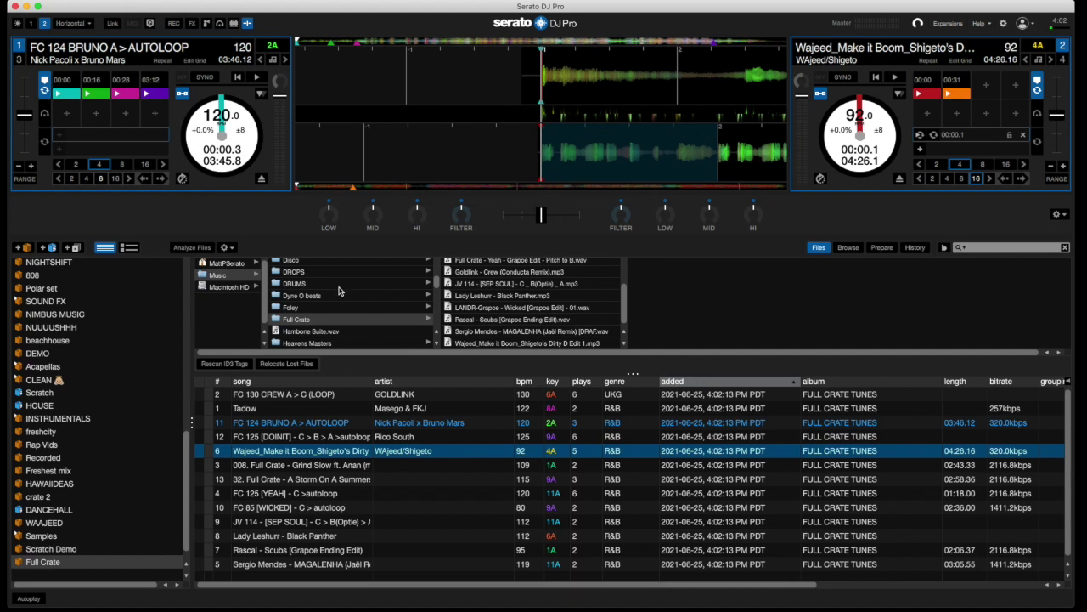
- Try loading FC 124 BRUNO A, Wajeed, FC 125 [DOINIT], 008. and 32. Full Crate tracks, which are now missing
{"action": "left_click", "coordinate": [297, 424]}
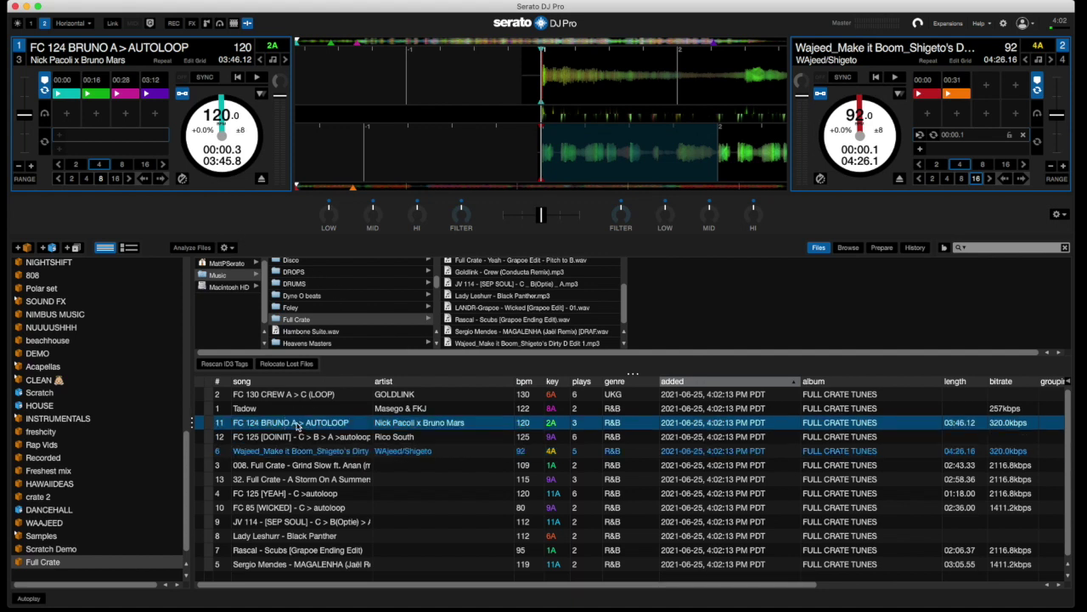
{"action": "key", "text": "shift+Left"}
{"action": "left_click", "coordinate": [315, 457]}
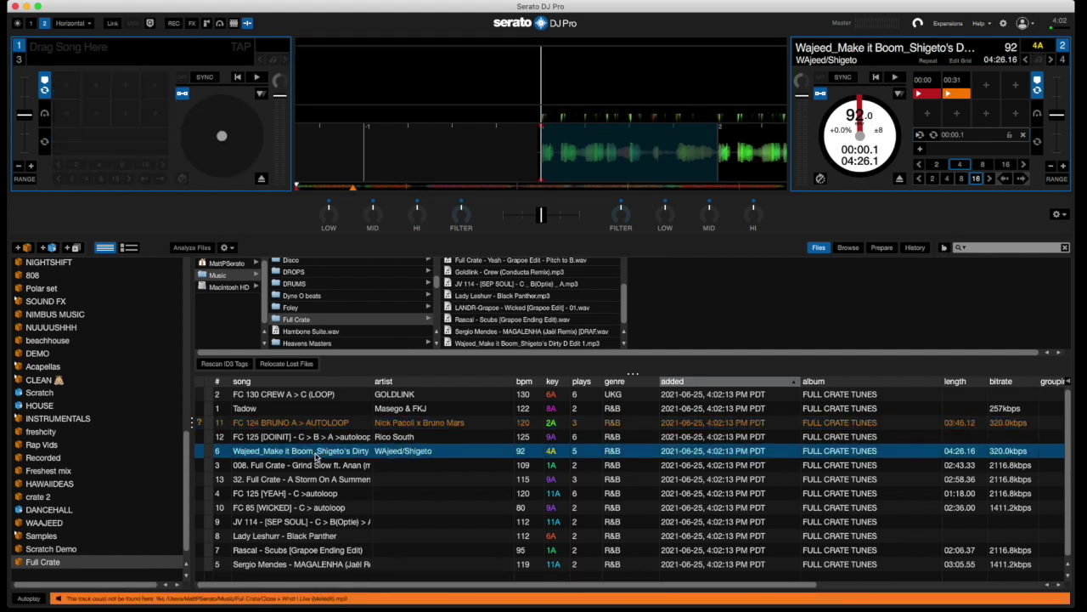
{"action": "left_click", "coordinate": [305, 438]}
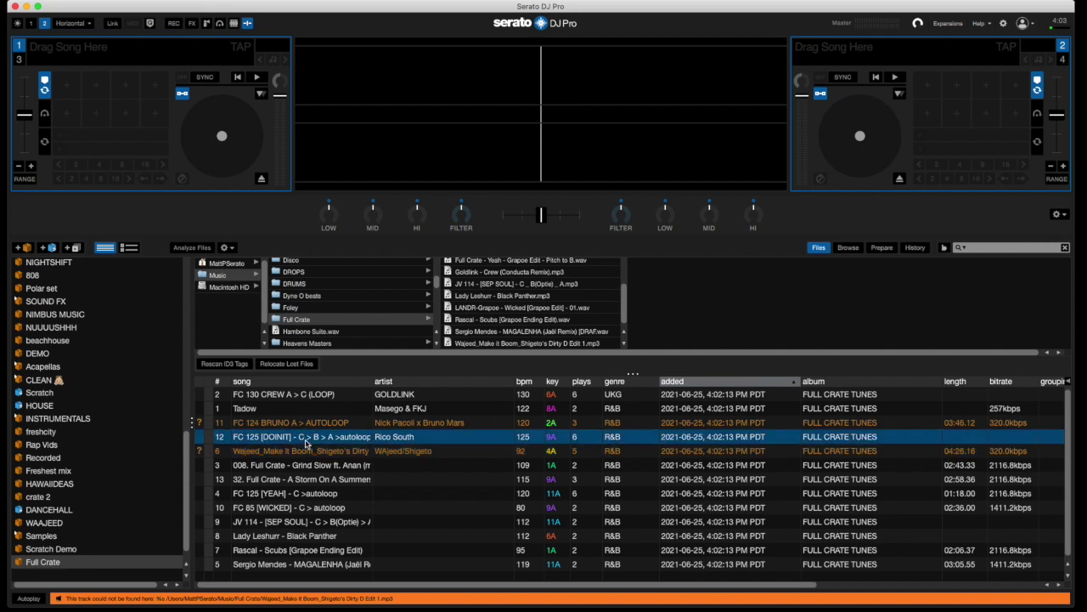
{"action": "left_click", "coordinate": [304, 466]}
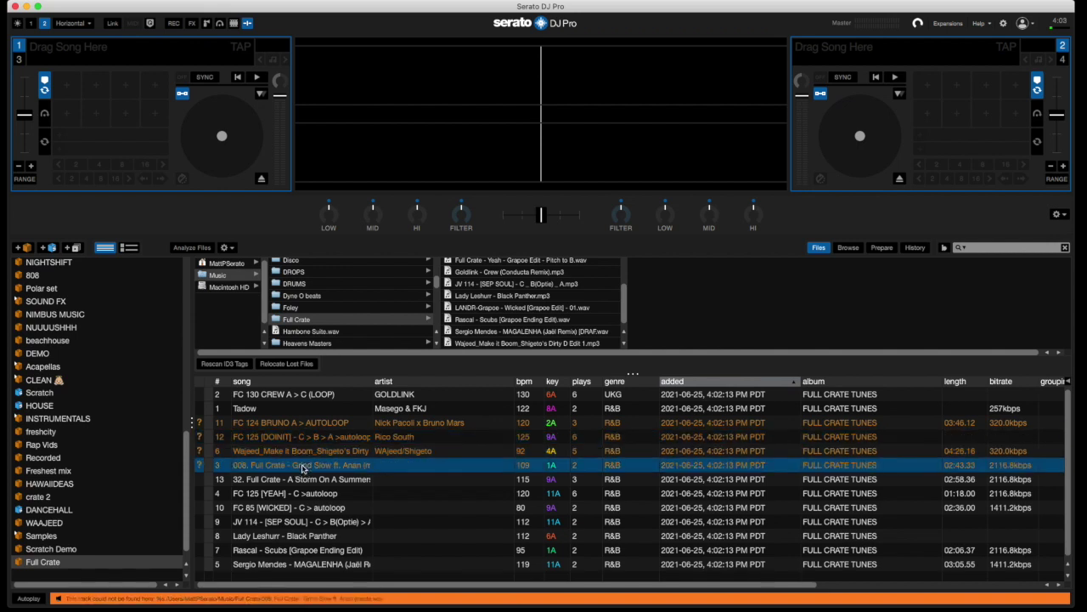
{"action": "left_click", "coordinate": [303, 480]}
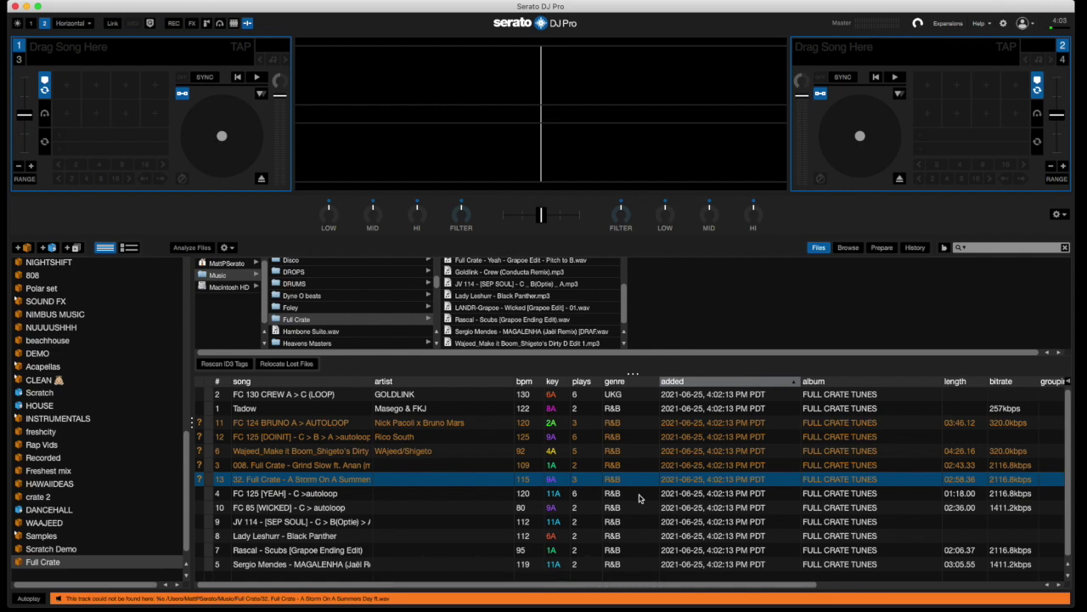
{"action": "scroll", "coordinate": [639, 498], "scroll_direction": "right", "scroll_amount": 5}
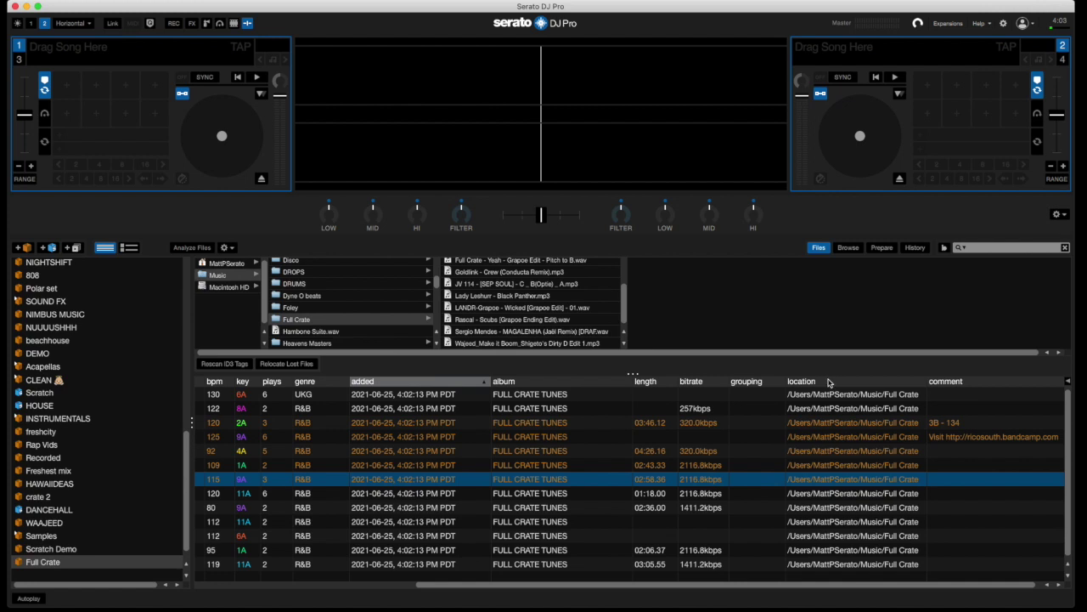
{"action": "left_click", "coordinate": [1067, 383]}
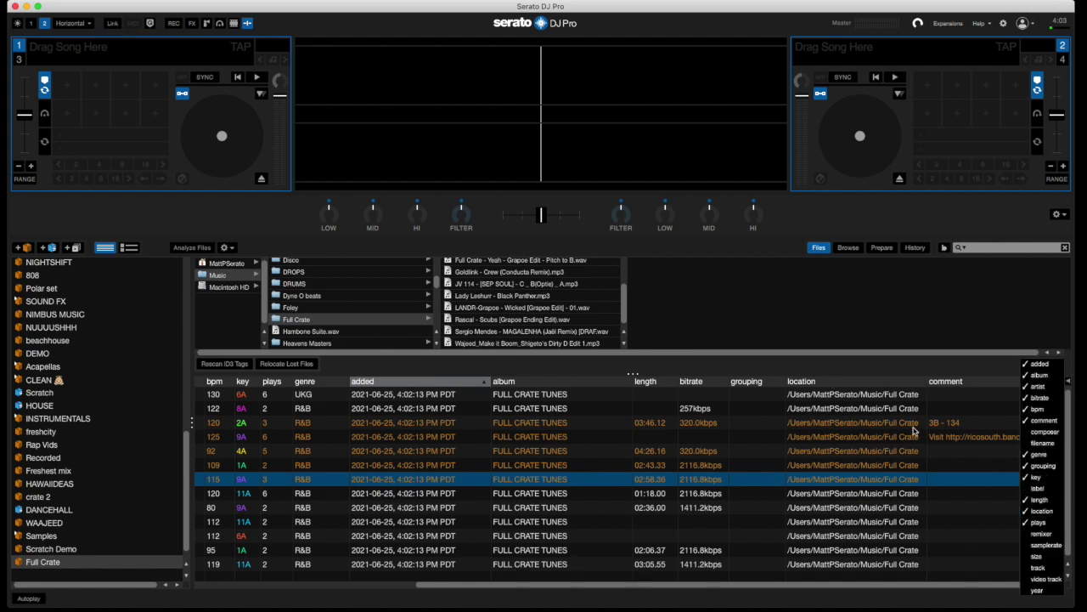
{"action": "left_click", "coordinate": [872, 374]}
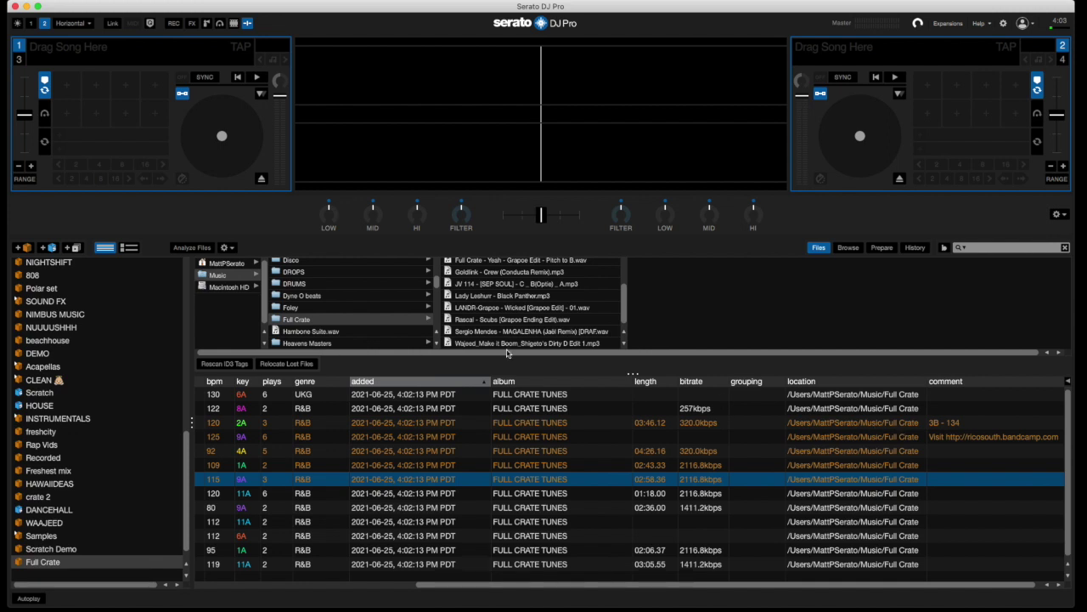
- Drag Desktop's Full Crate folder onto Relocate Lost Files to relink the crate's missing tracks
{"action": "left_click", "coordinate": [223, 275]}
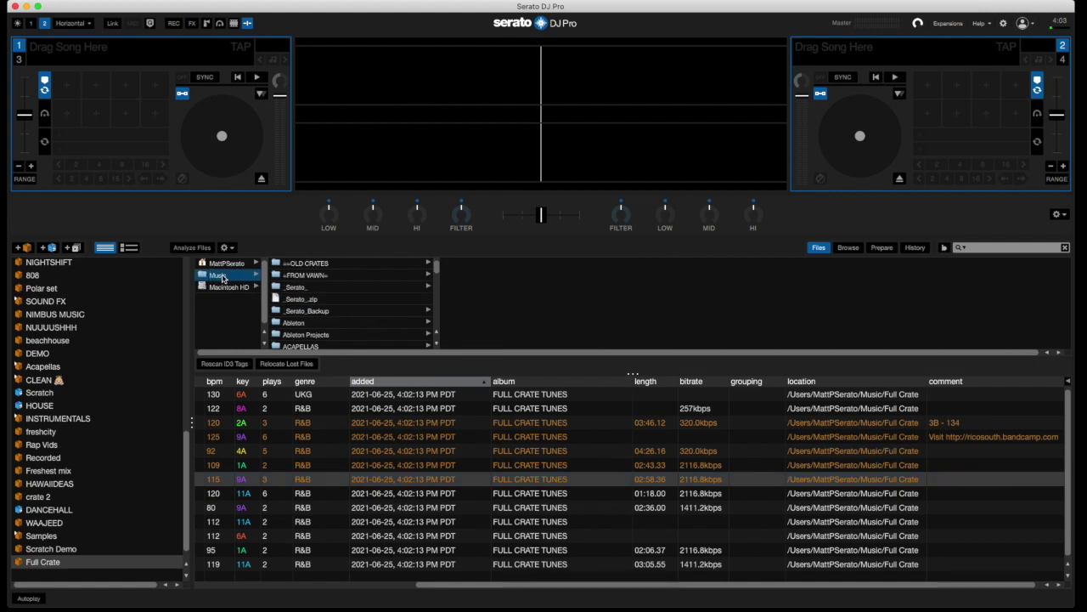
{"action": "scroll", "coordinate": [322, 317], "scroll_direction": "down", "scroll_amount": 10}
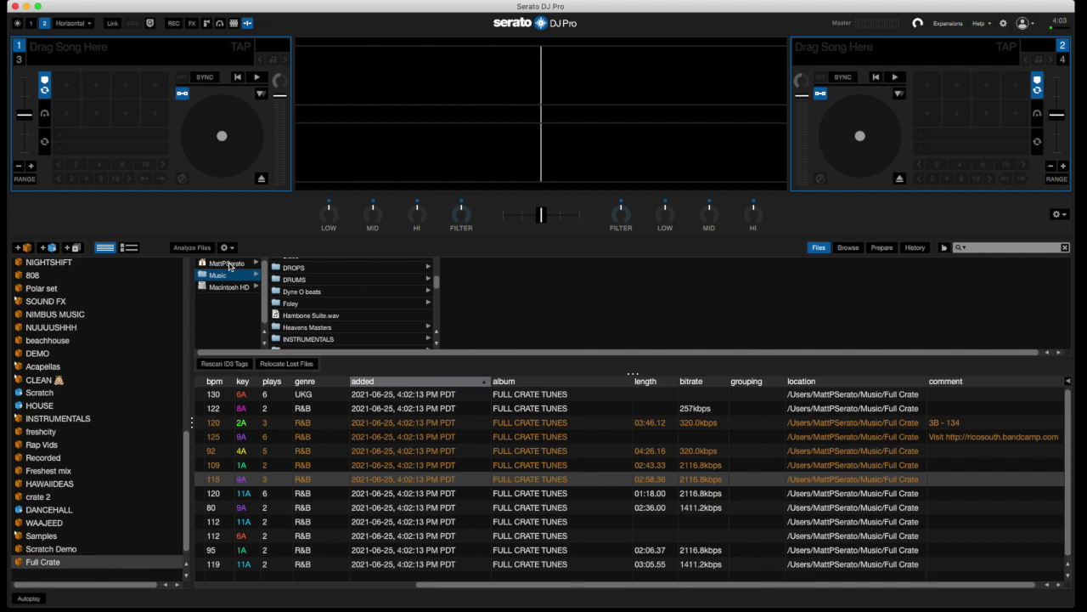
{"action": "left_click", "coordinate": [228, 265]}
{"action": "left_click", "coordinate": [308, 337]}
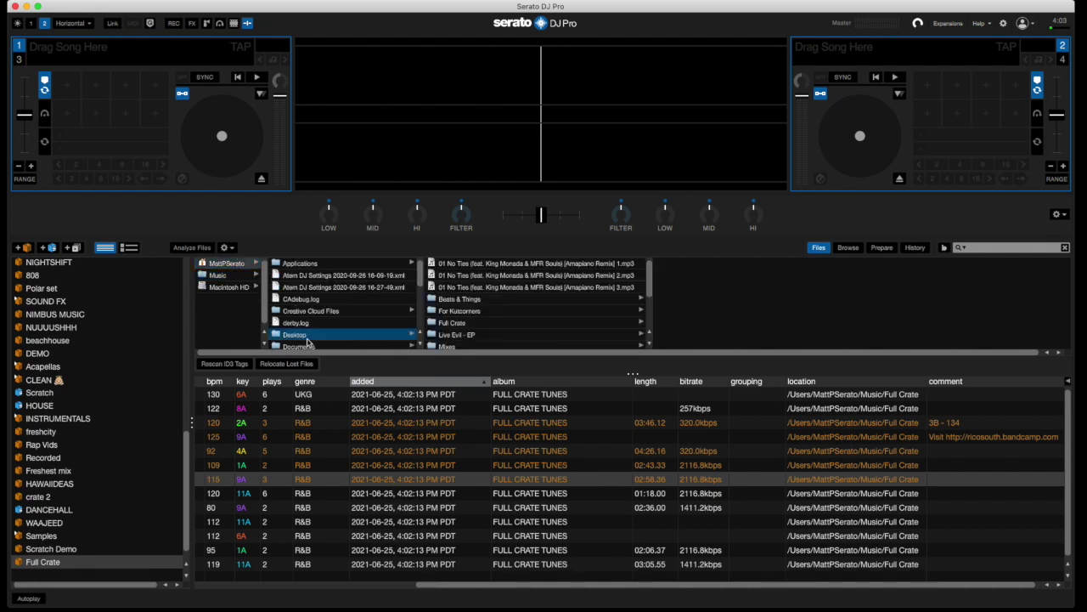
{"action": "left_click", "coordinate": [449, 325]}
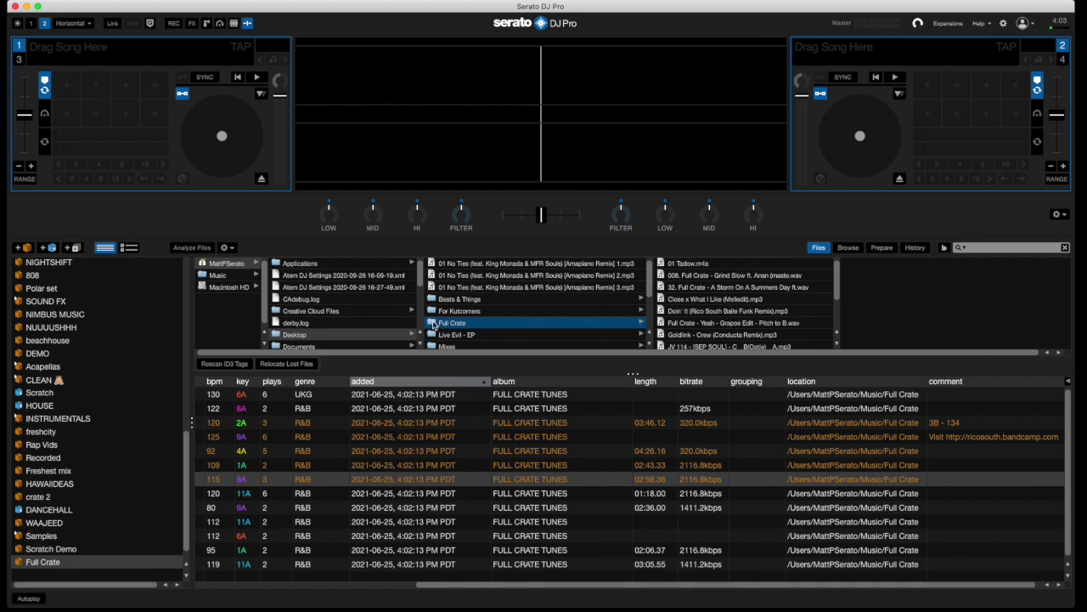
{"action": "left_click_drag", "start_coordinate": [434, 325], "coordinate": [284, 364]}
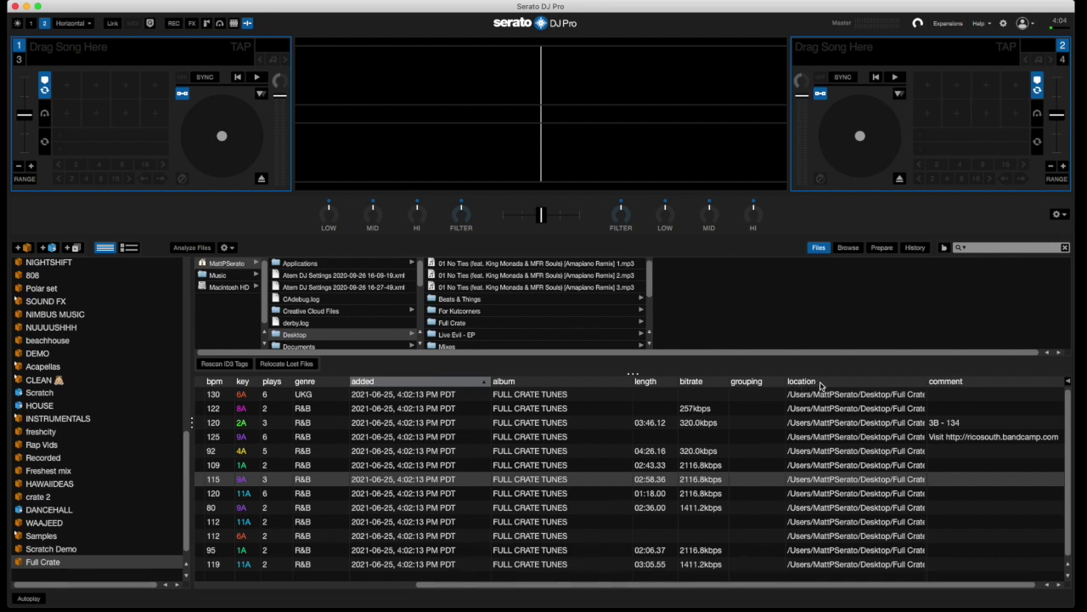
- Sort by location, widen the location column to show full paths, then sort by bpm
{"action": "scroll", "coordinate": [842, 415], "scroll_direction": "right", "scroll_amount": 1}
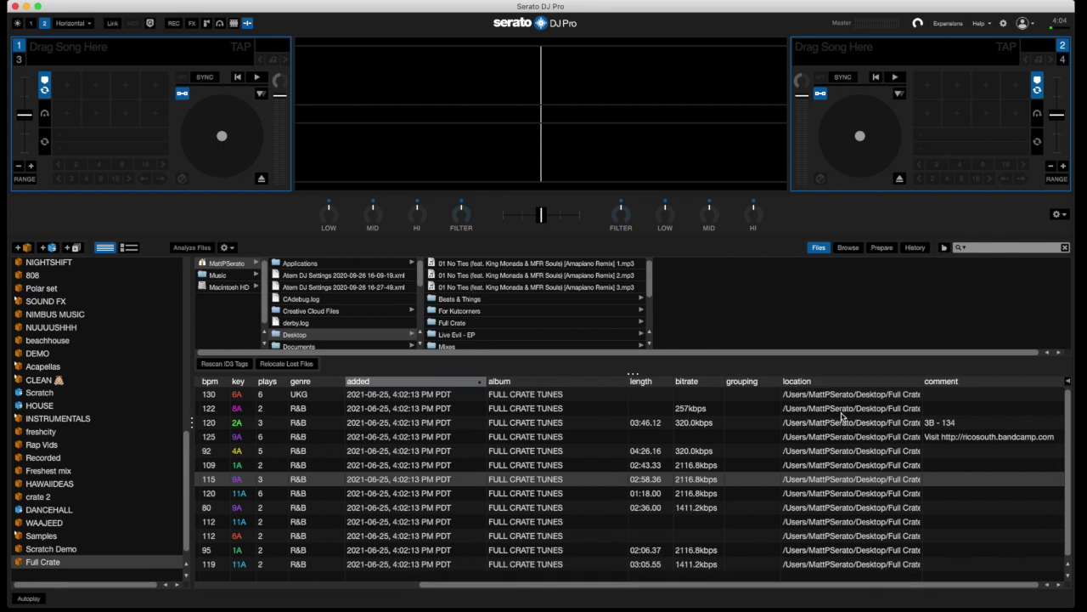
{"action": "left_click", "coordinate": [921, 381]}
{"action": "left_click_drag", "start_coordinate": [922, 381], "coordinate": [954, 384]}
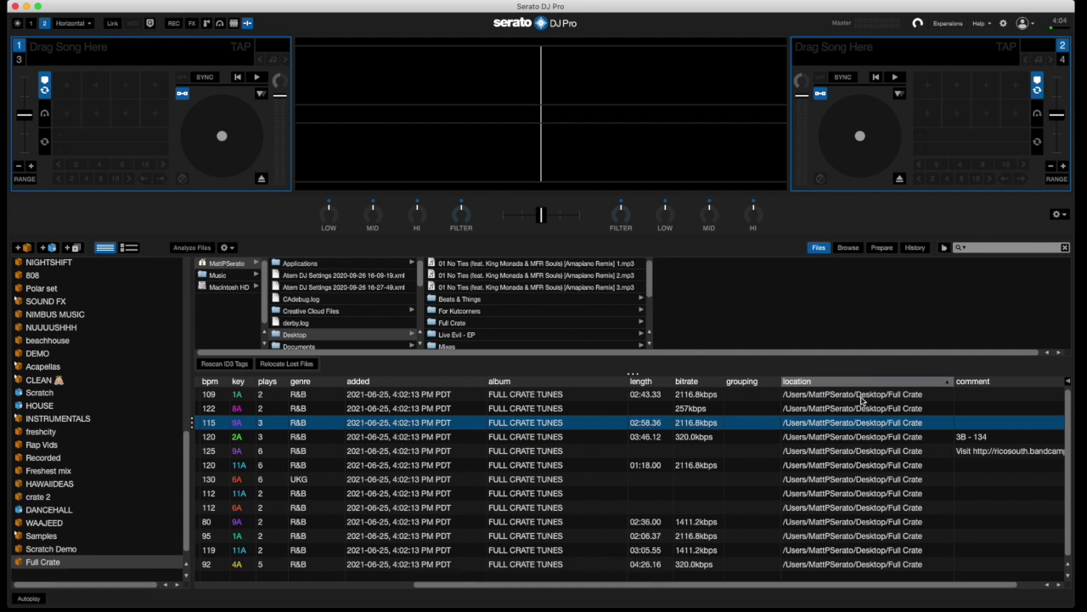
{"action": "left_click", "coordinate": [213, 382]}
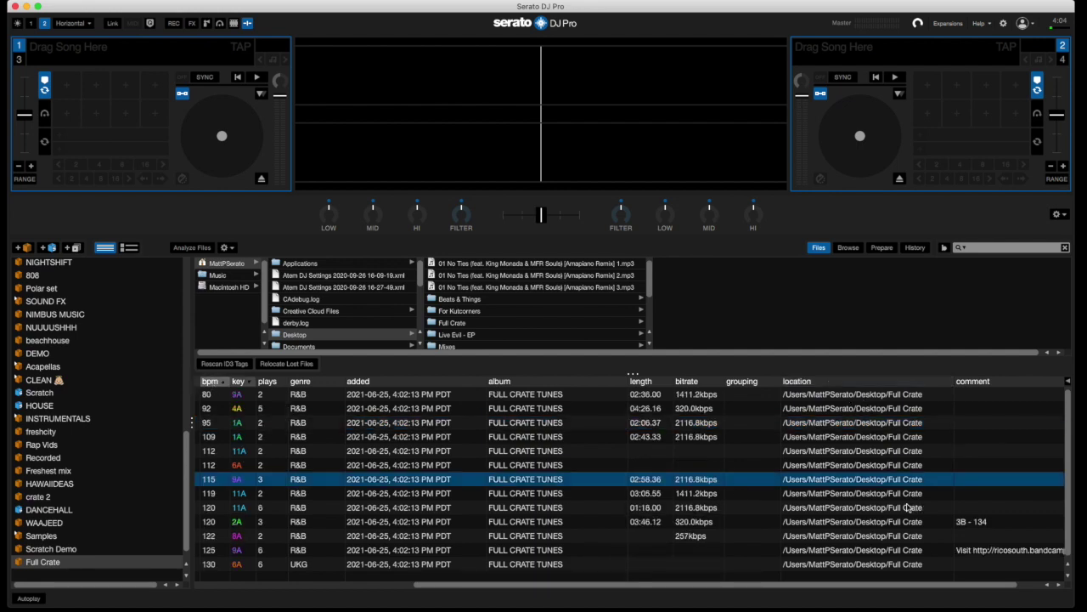
- Load the 109, 112, 112 and 115 bpm tracks onto deck 1 in turn, ending with MAGALENHA
{"action": "left_click", "coordinate": [409, 437]}
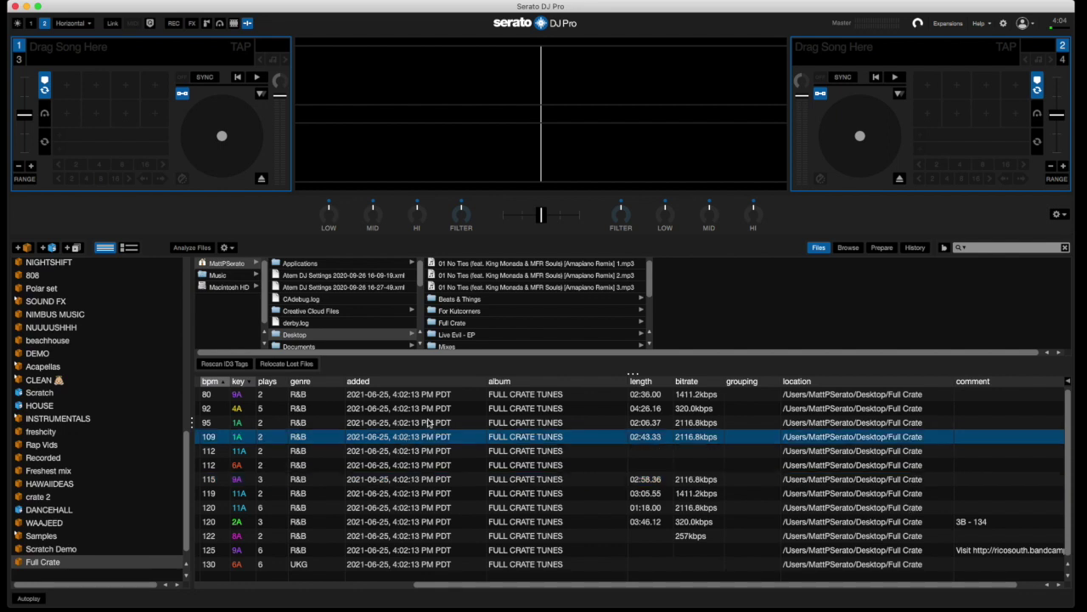
{"action": "key", "text": "shift+Left"}
{"action": "key", "text": "Down"}
{"action": "key", "text": "shift+Left"}
{"action": "key", "text": "Down"}
{"action": "key", "text": "shift+Left"}
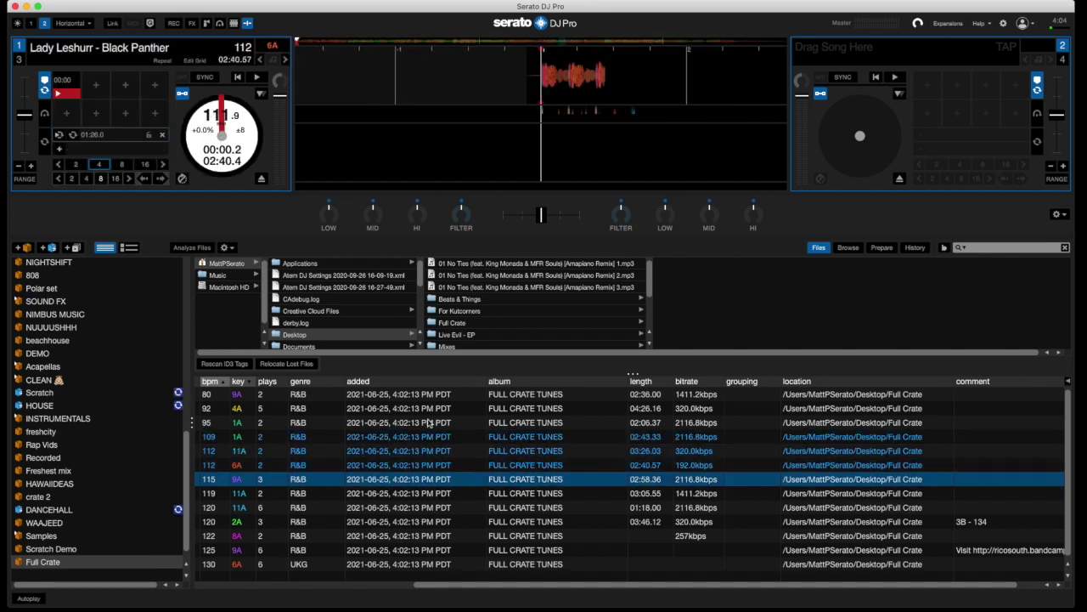
{"action": "key", "text": "Down"}
{"action": "key", "text": "shift+Left"}
{"action": "key", "text": "Down"}
{"action": "key", "text": "shift+Left"}
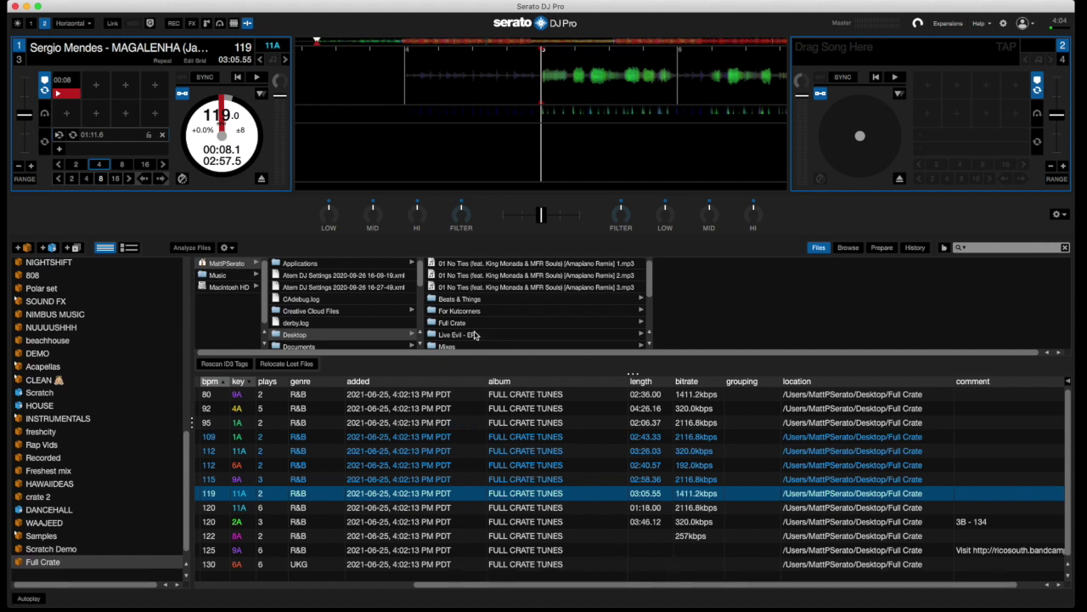
{"action": "left_click", "coordinate": [430, 322]}
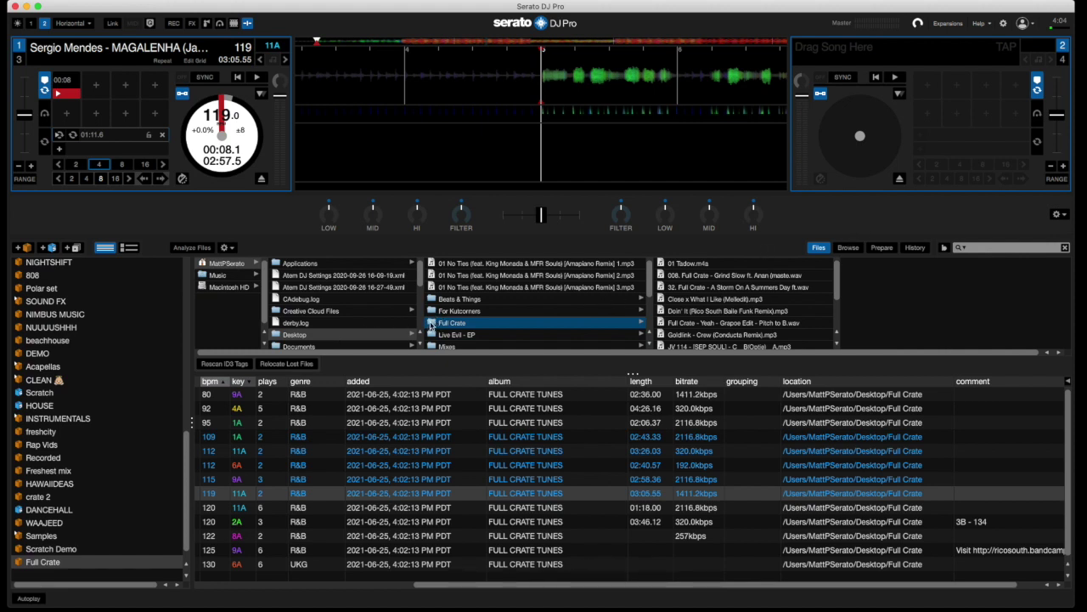
- Drag the Desktop Full Crate folder onto Music and confirm Move rather than copy
{"action": "left_click", "coordinate": [430, 323]}
{"action": "left_click_drag", "start_coordinate": [431, 323], "coordinate": [223, 276]}
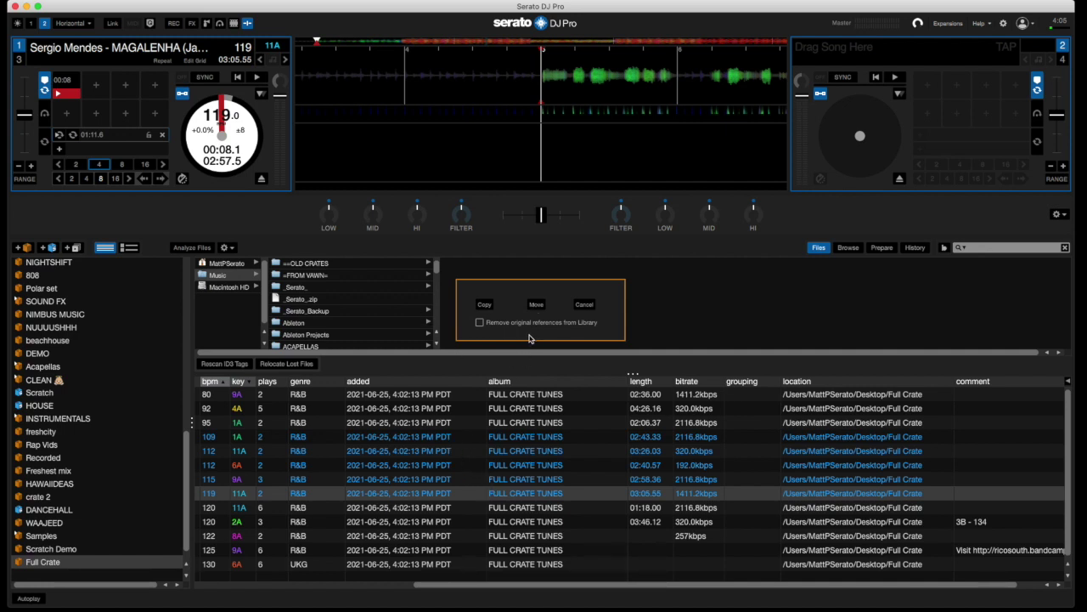
{"action": "left_click", "coordinate": [536, 306]}
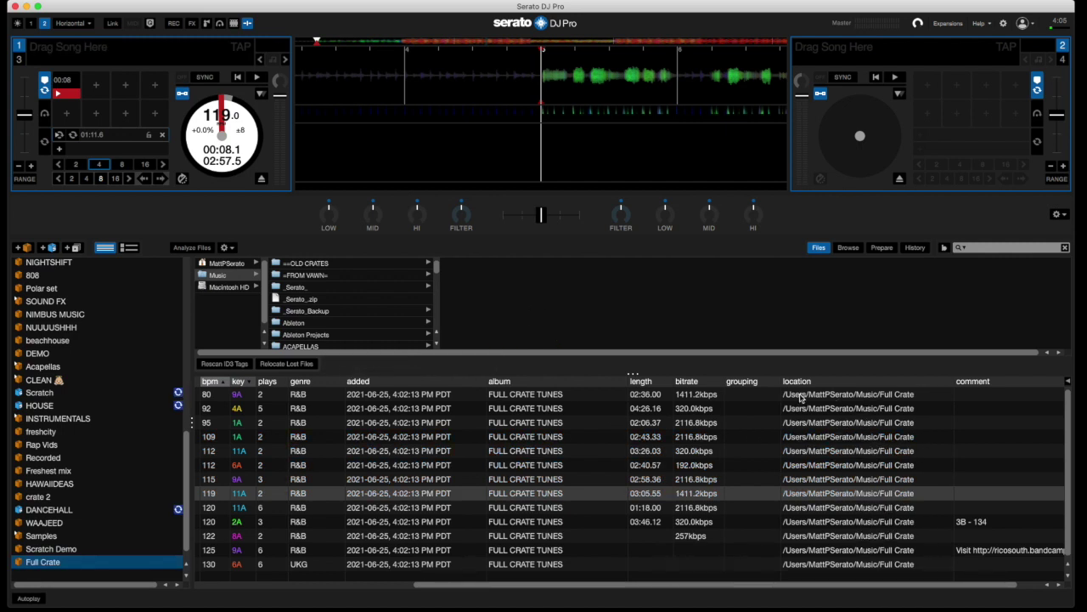
- Load Make it Boom, Rascal, 008. Full Crate and finally JV 114 [SEP SOUL] onto deck 1
{"action": "scroll", "coordinate": [805, 450], "scroll_direction": "left", "scroll_amount": 5}
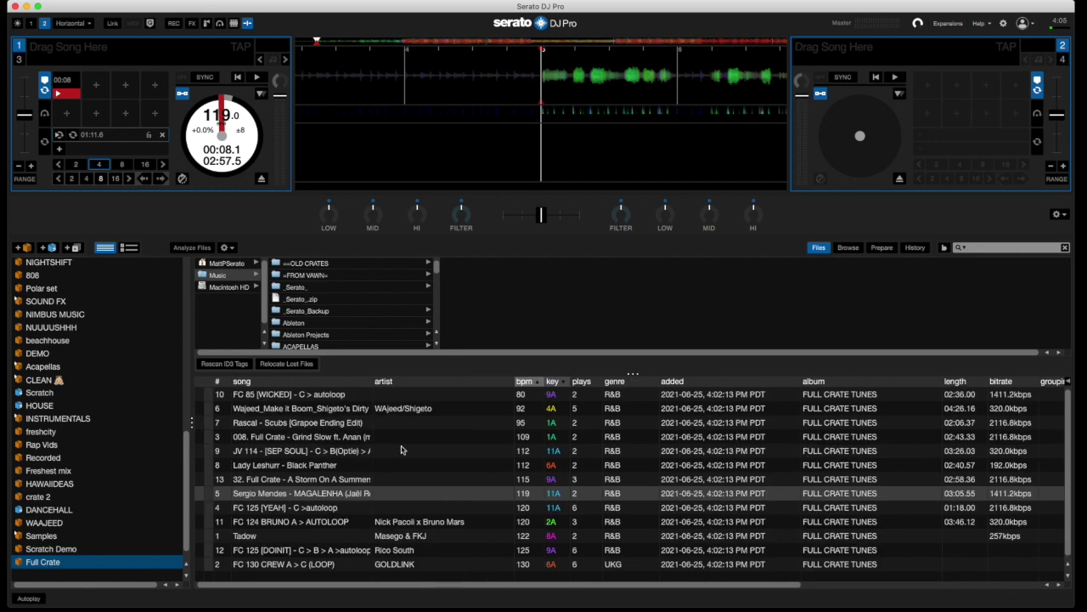
{"action": "left_click", "coordinate": [318, 412]}
{"action": "key", "text": "shift+Left"}
{"action": "key", "text": "Down"}
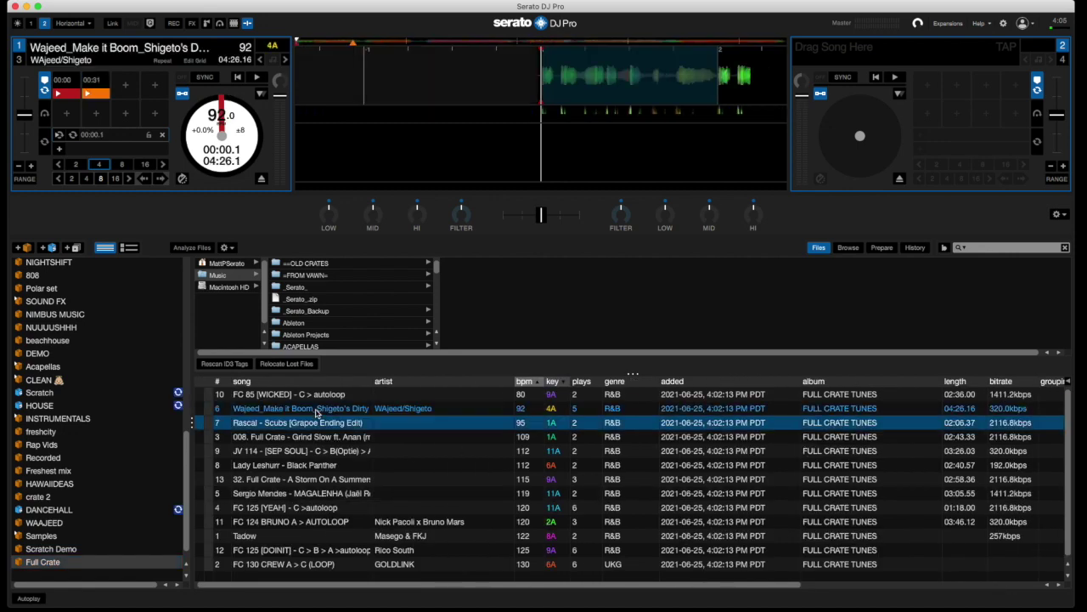
{"action": "key", "text": "shift+Left"}
{"action": "key", "text": "Down"}
{"action": "key", "text": "shift+Left"}
{"action": "key", "text": "Down"}
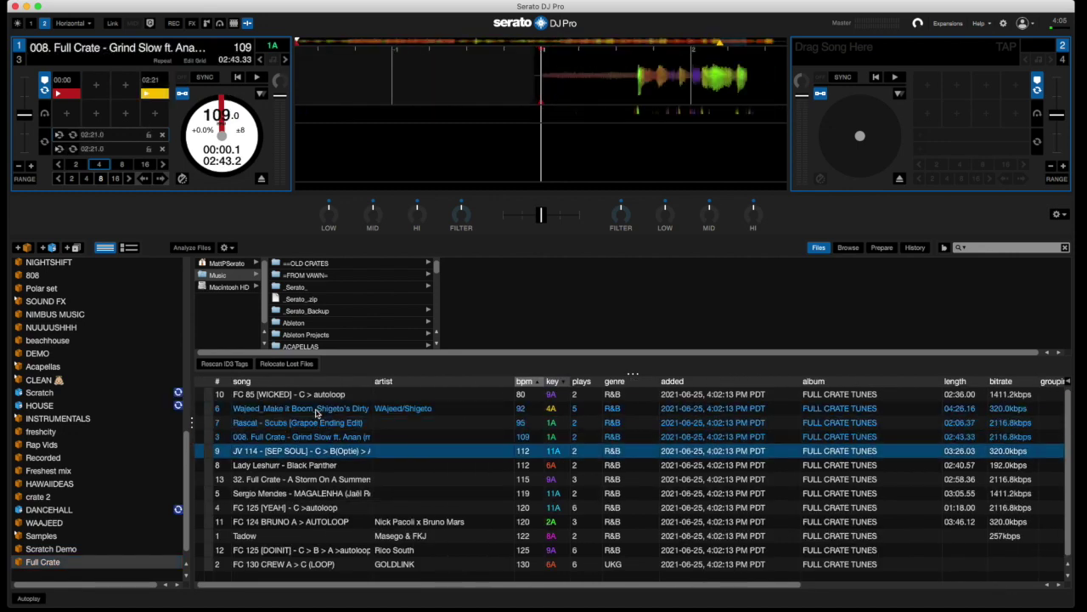
{"action": "key", "text": "shift+Left"}
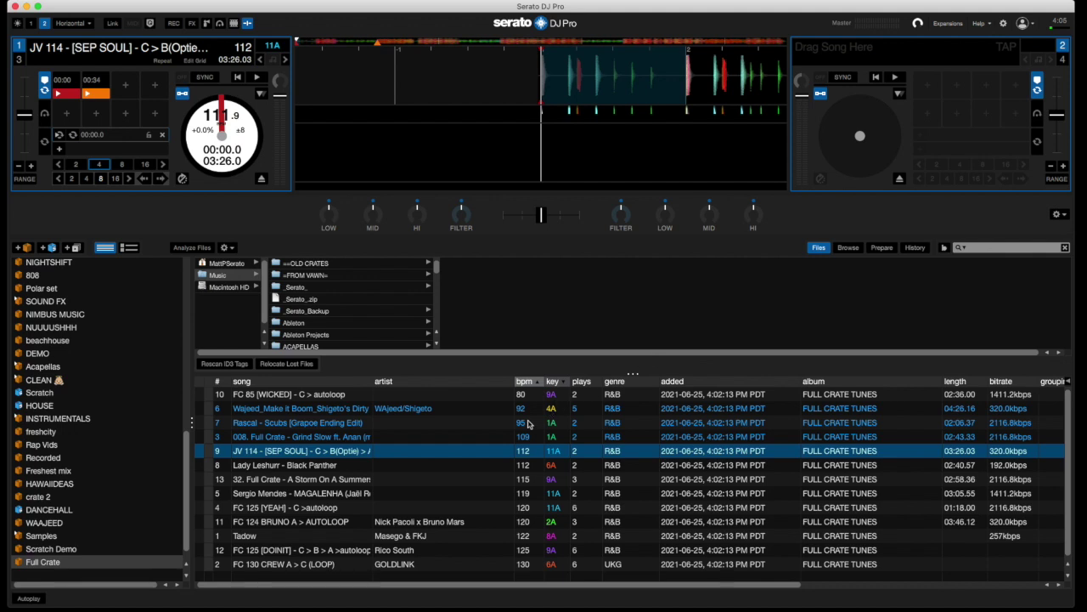
{"action": "left_click", "coordinate": [235, 277]}
{"action": "scroll", "coordinate": [320, 305], "scroll_direction": "down", "scroll_amount": 3}
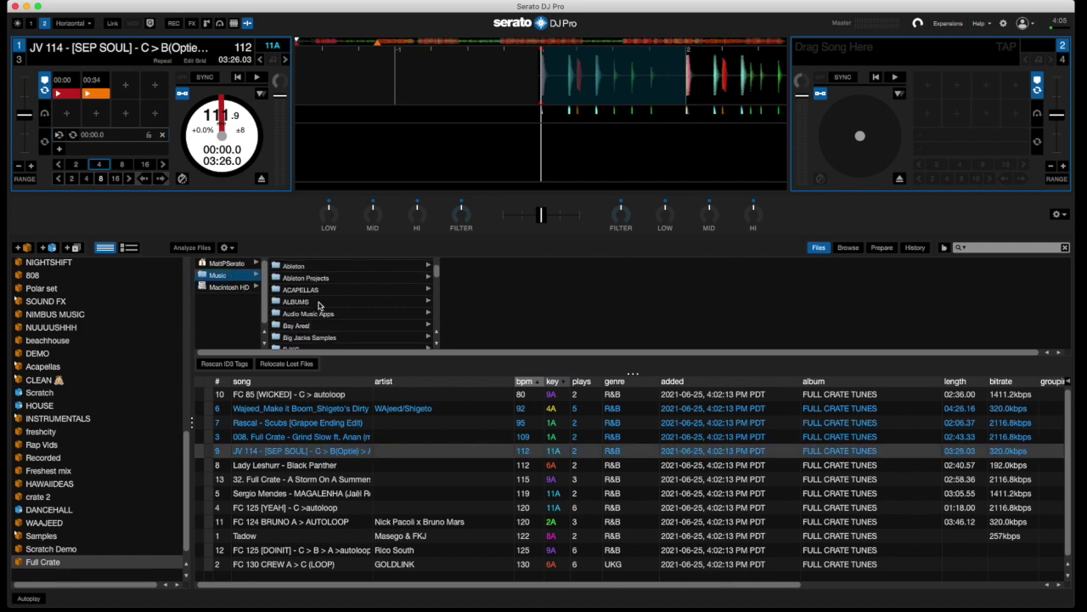
{"action": "scroll", "coordinate": [320, 305], "scroll_direction": "down", "scroll_amount": 3}
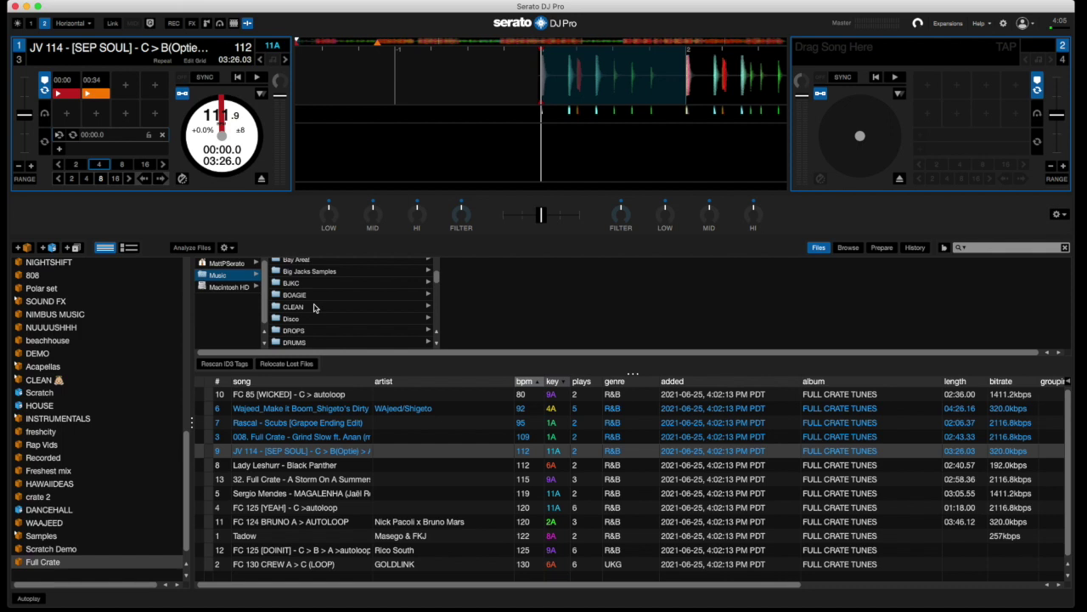
{"action": "scroll", "coordinate": [313, 308], "scroll_direction": "down", "scroll_amount": 3}
{"action": "left_click", "coordinate": [303, 314]}
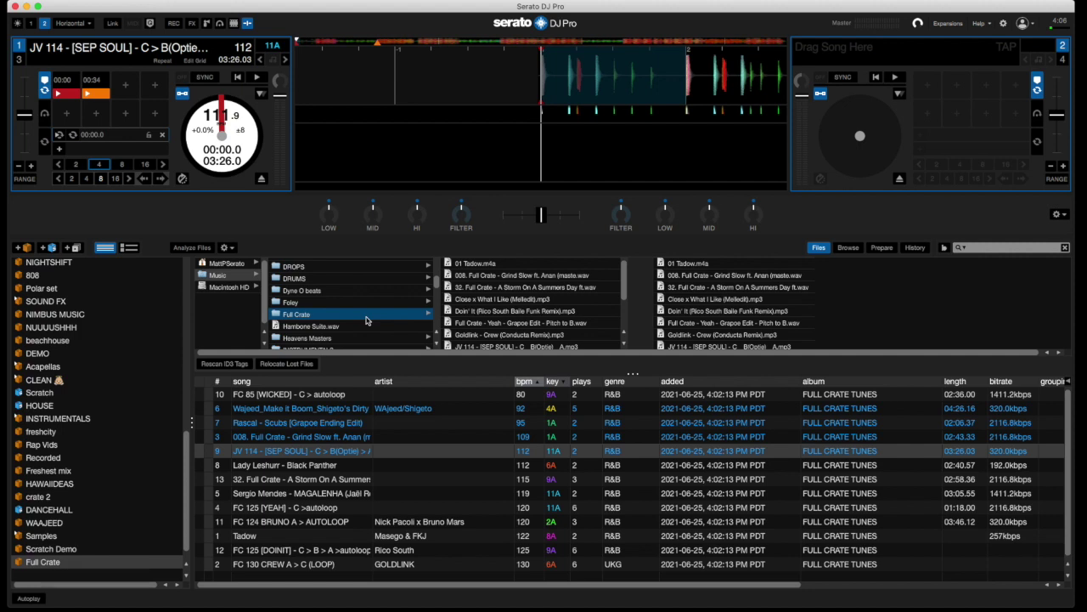
{"action": "left_click", "coordinate": [219, 276]}
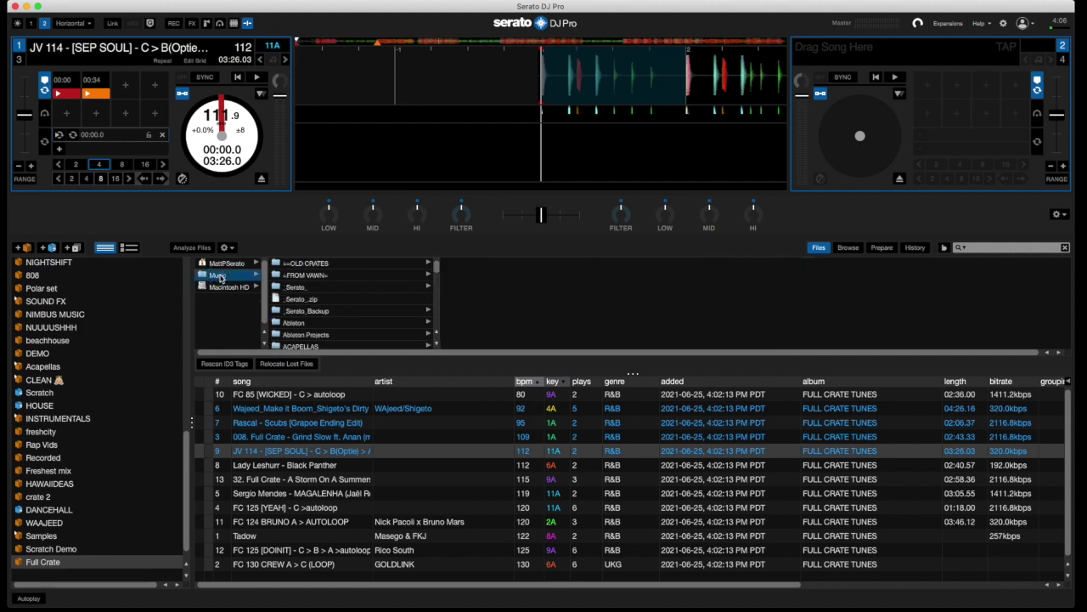